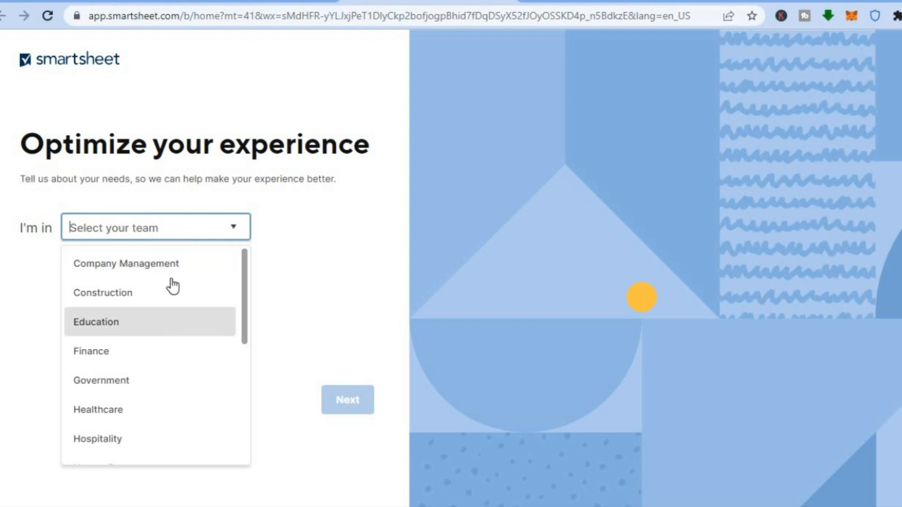
- Set the team to Education, choose Budgeting, Event planning and Project management as the managed work, and continue
left_click(179, 343)
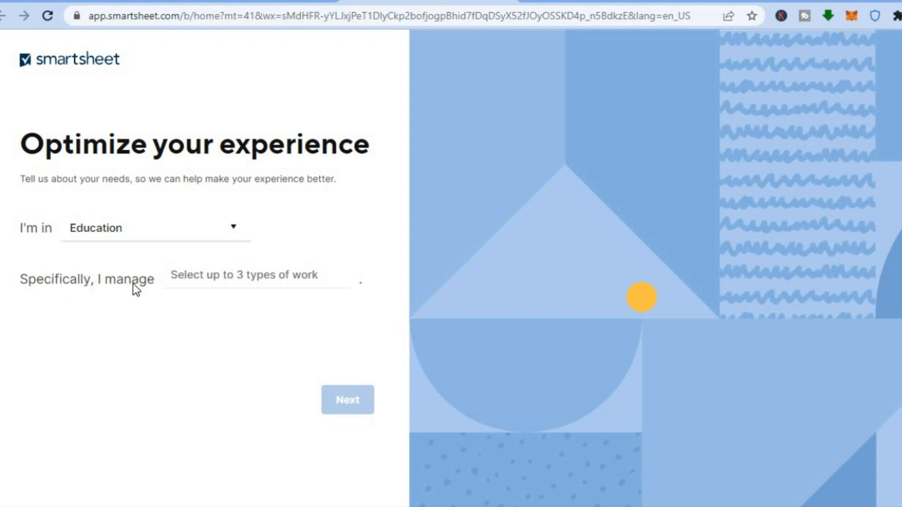
left_click(328, 275)
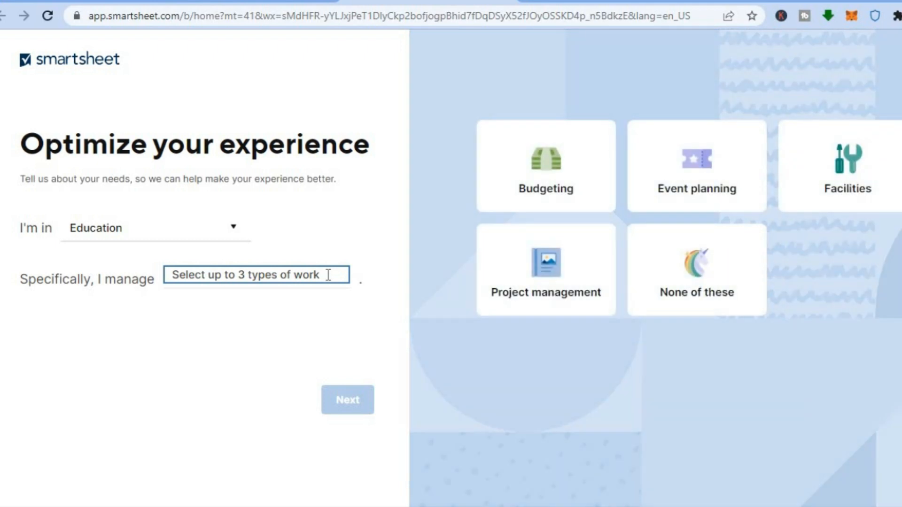
left_click(570, 194)
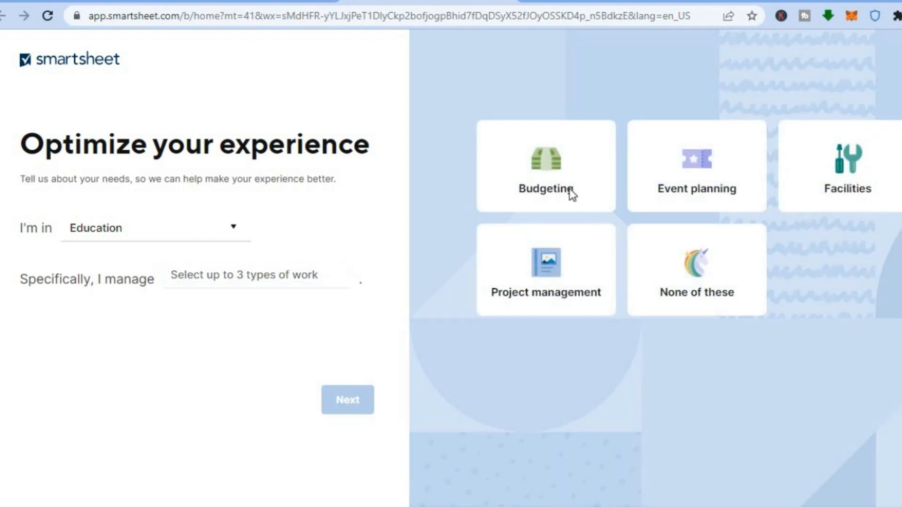
left_click(687, 172)
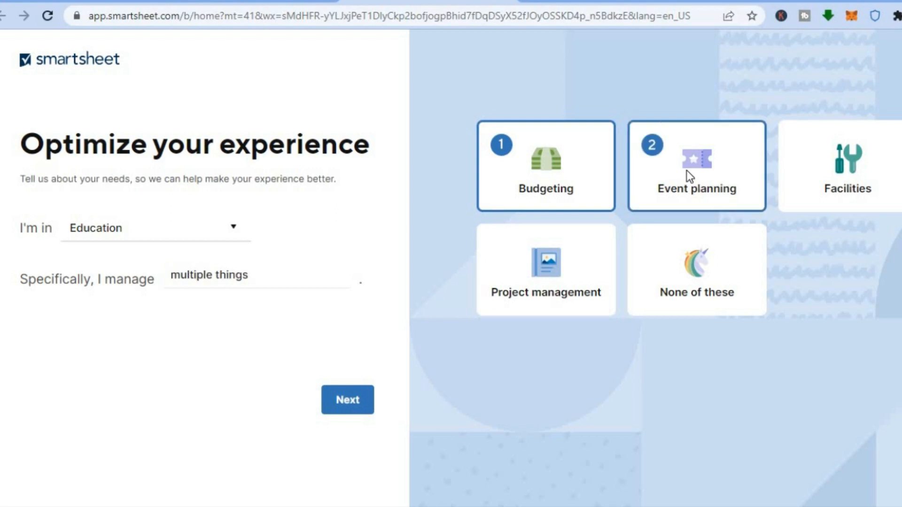
left_click(537, 275)
left_click(337, 399)
left_click(338, 400)
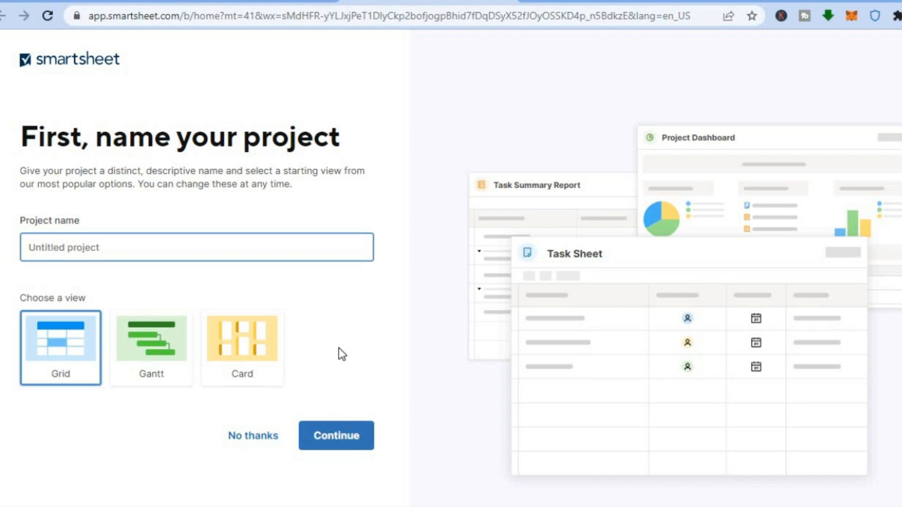
- Decline naming a first project and proceed from the trial welcome page
left_click(240, 438)
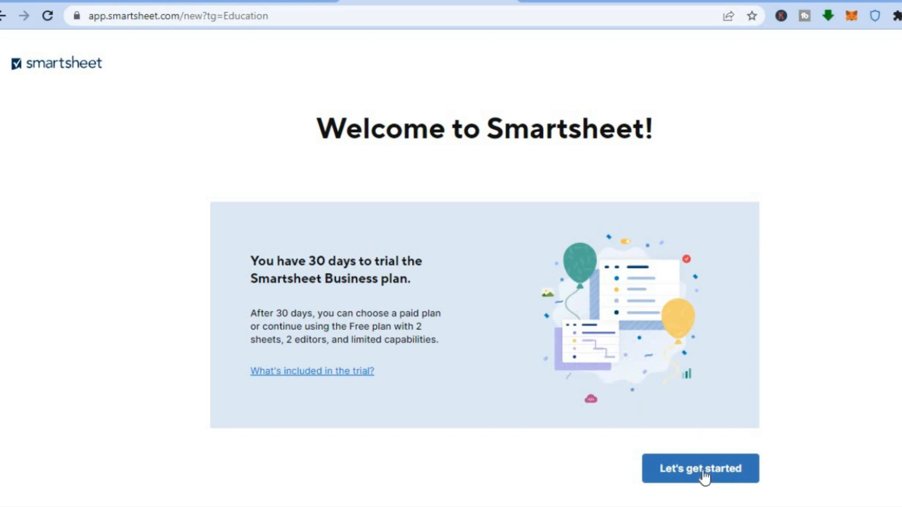
left_click(704, 477)
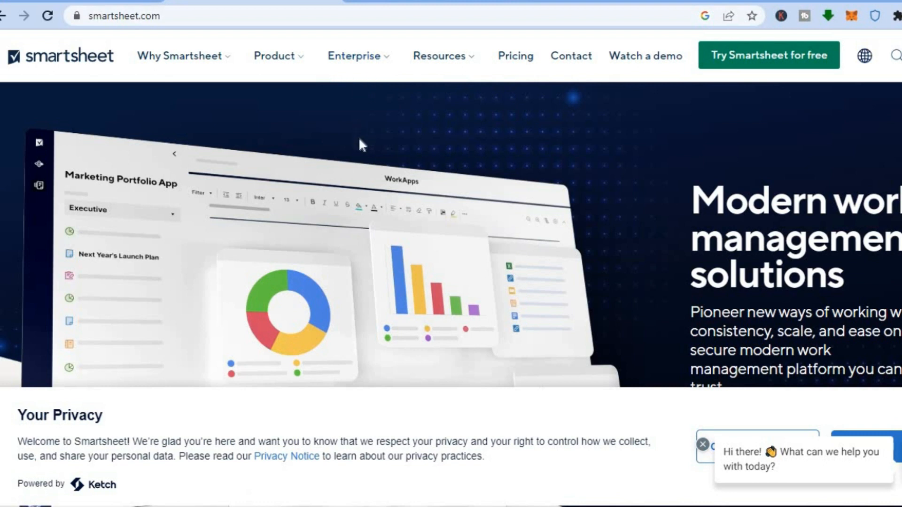
- Switch to the onboarding form and submit Education as the team with Budgeting, Event planning and Project management as work types
left_click(389, 1)
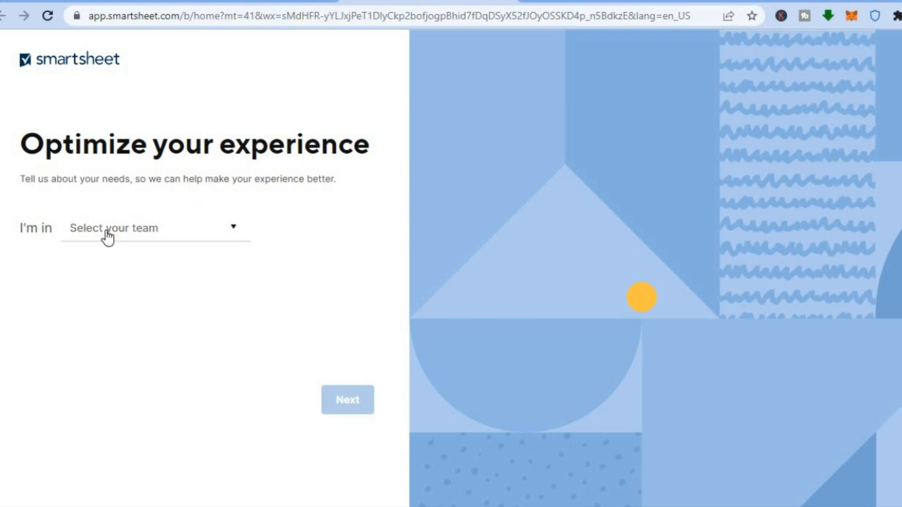
left_click(140, 231)
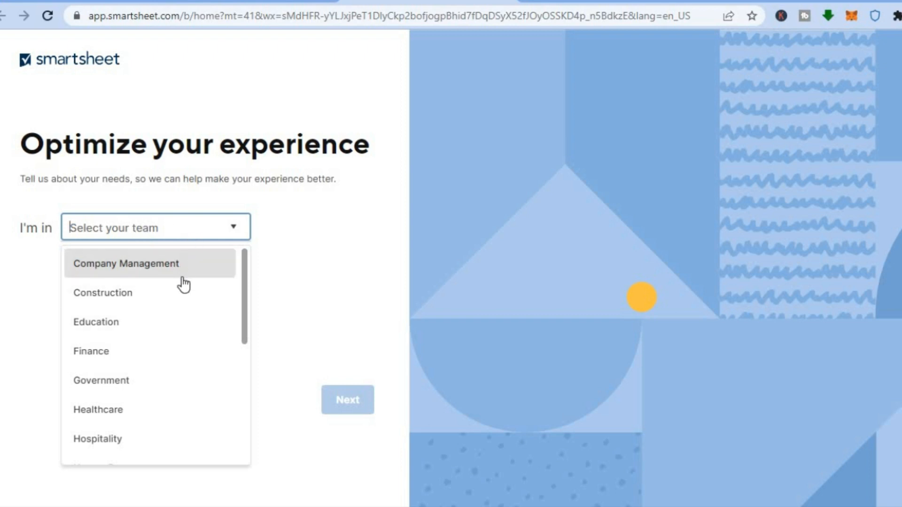
left_click(179, 344)
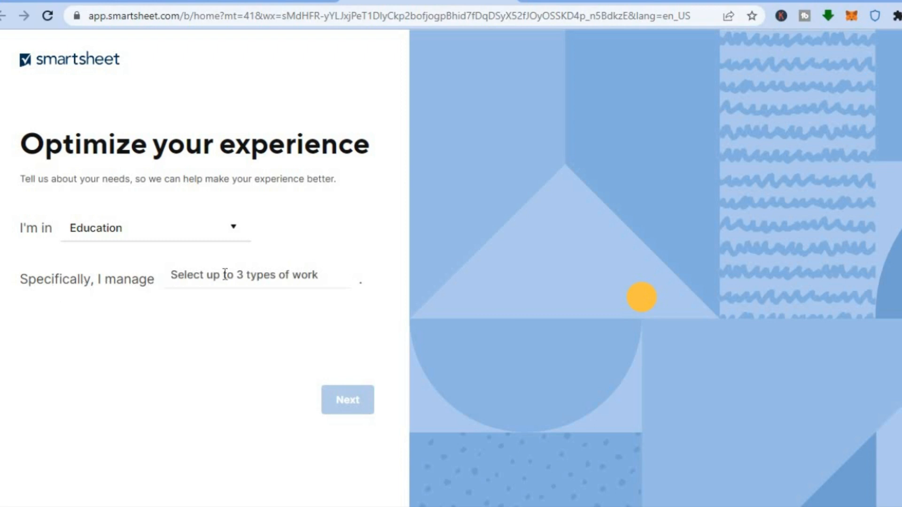
left_click(328, 275)
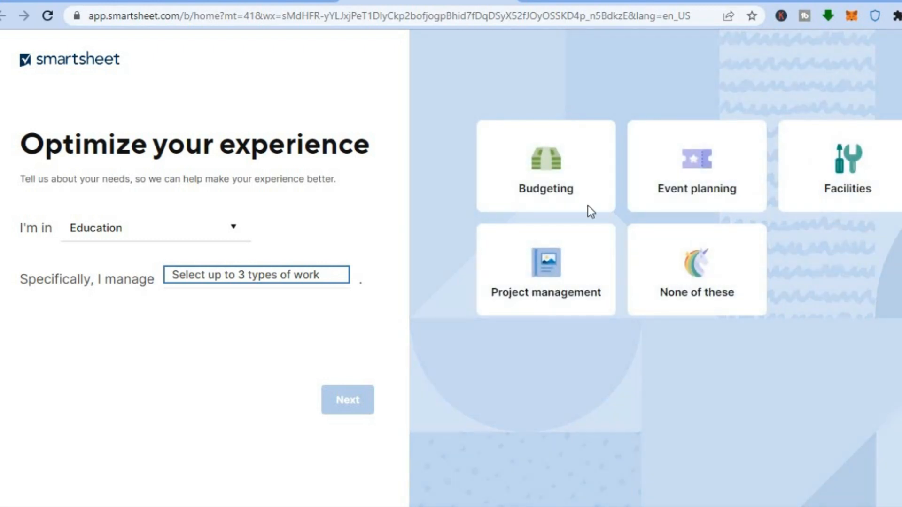
left_click(570, 189)
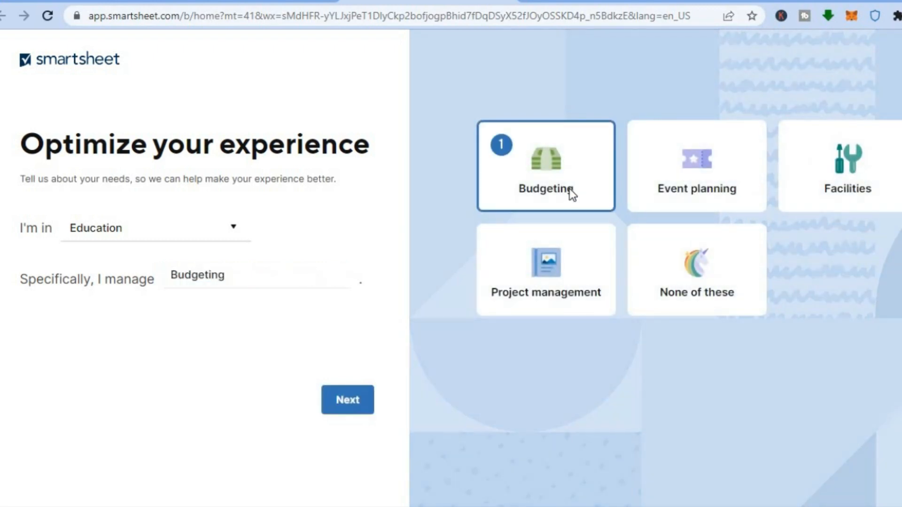
left_click(686, 171)
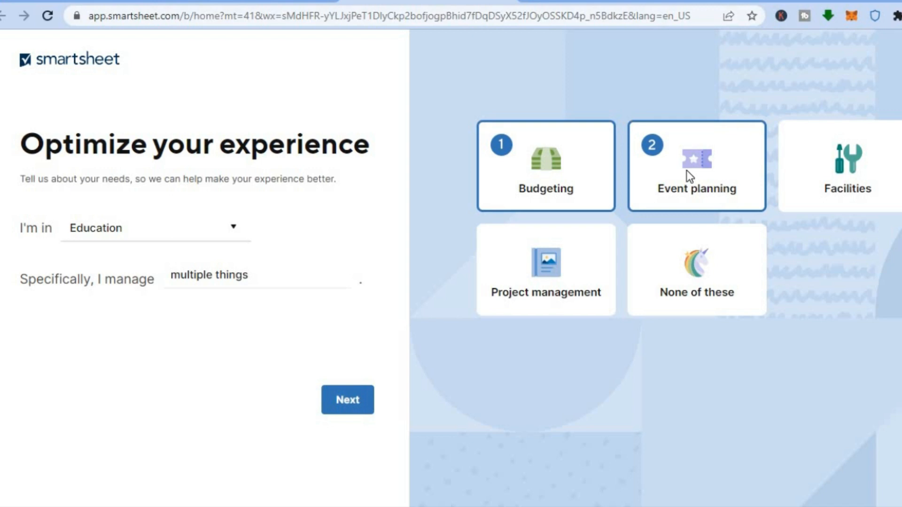
left_click(537, 274)
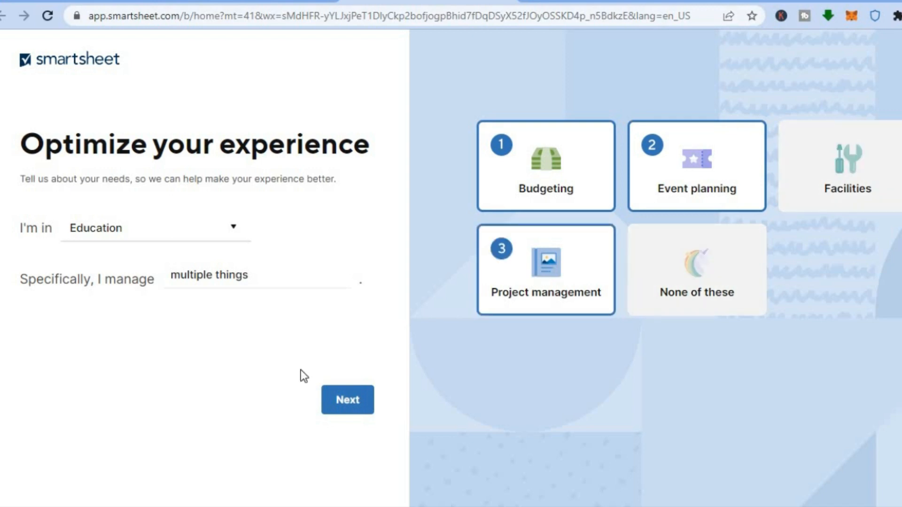
left_click(338, 400)
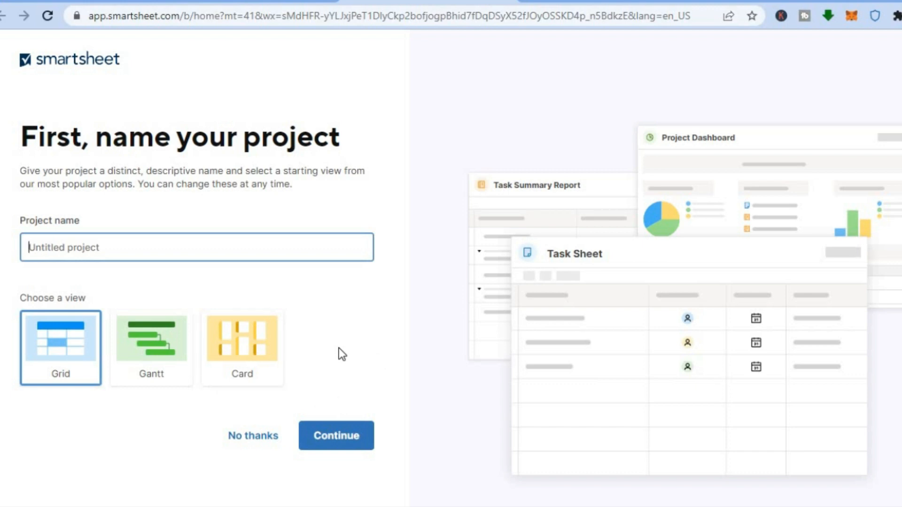
- Skip the project naming page and get started with the Business plan trial
left_click(240, 437)
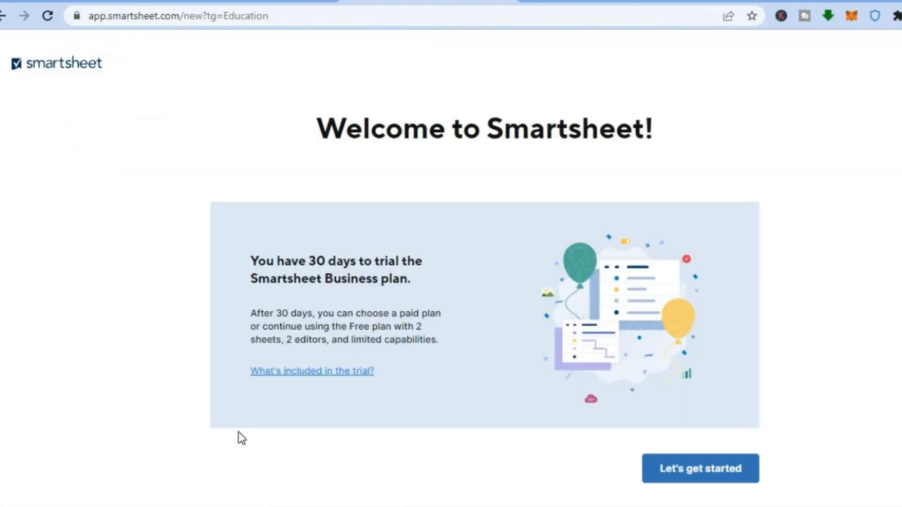
left_click(700, 470)
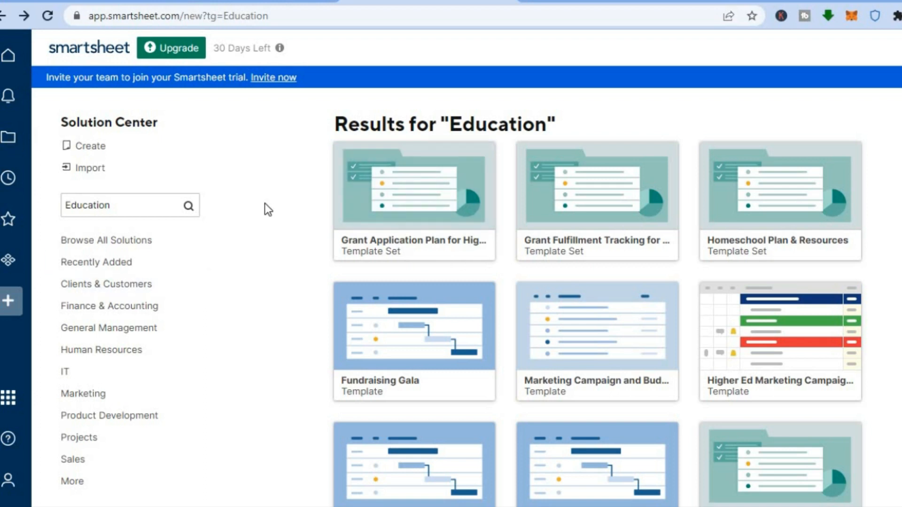
- Create a new grid sheet named "test" from the Solution Center
left_click(98, 150)
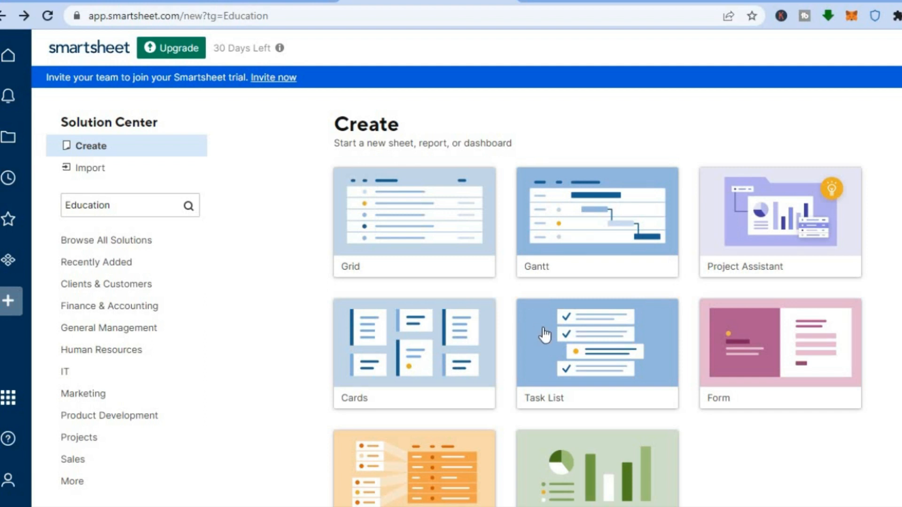
left_click(399, 245)
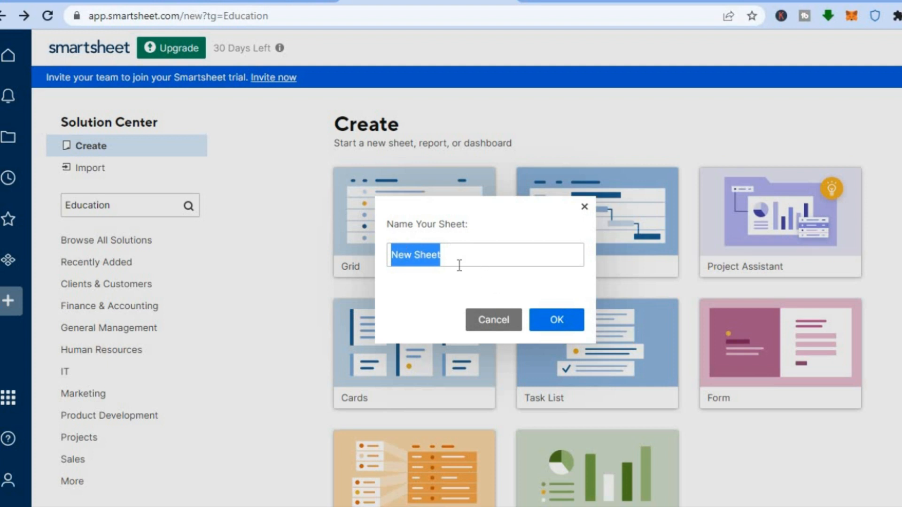
left_click_drag(455, 257, 351, 256)
type("test")
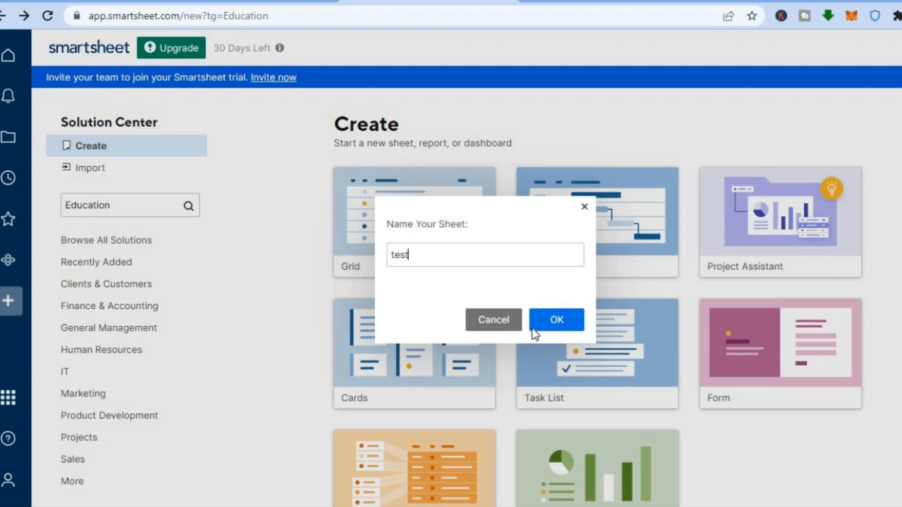
left_click(553, 325)
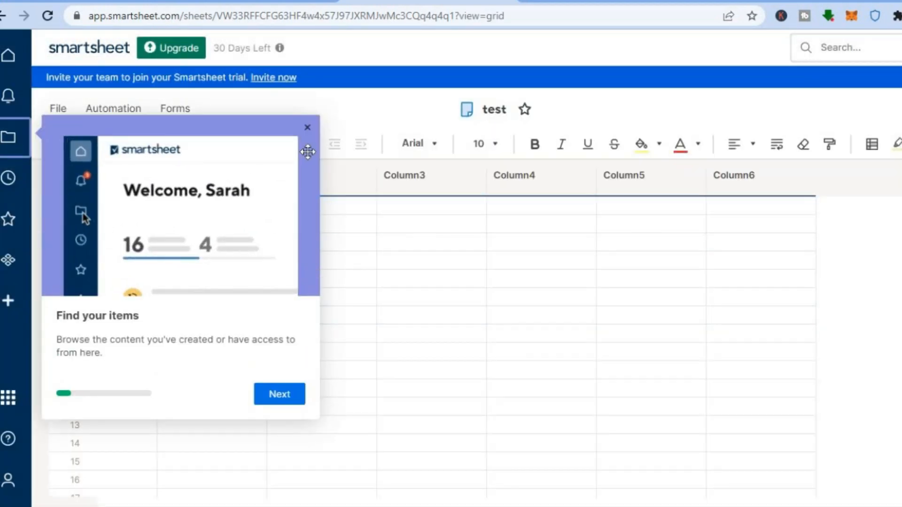
- Dismiss the introductory tour and open the first Primary Column cell for editing
left_click(308, 128)
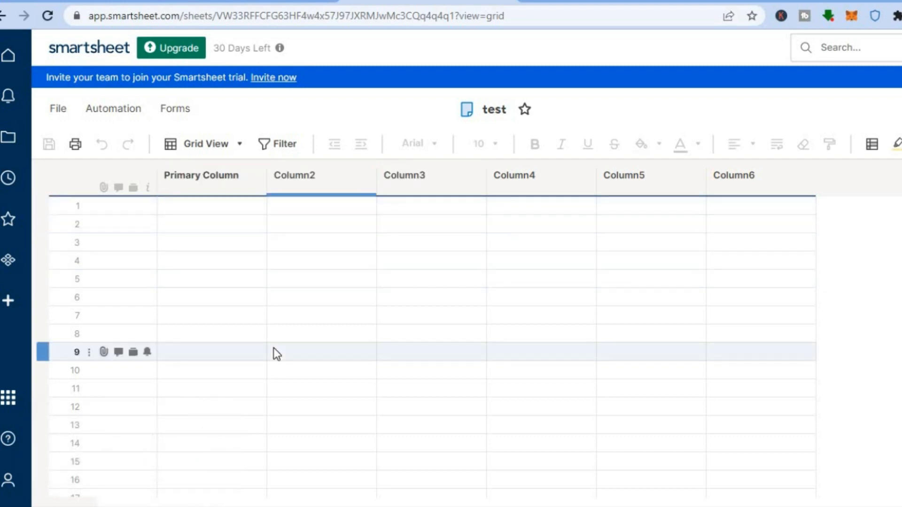
left_click(174, 210)
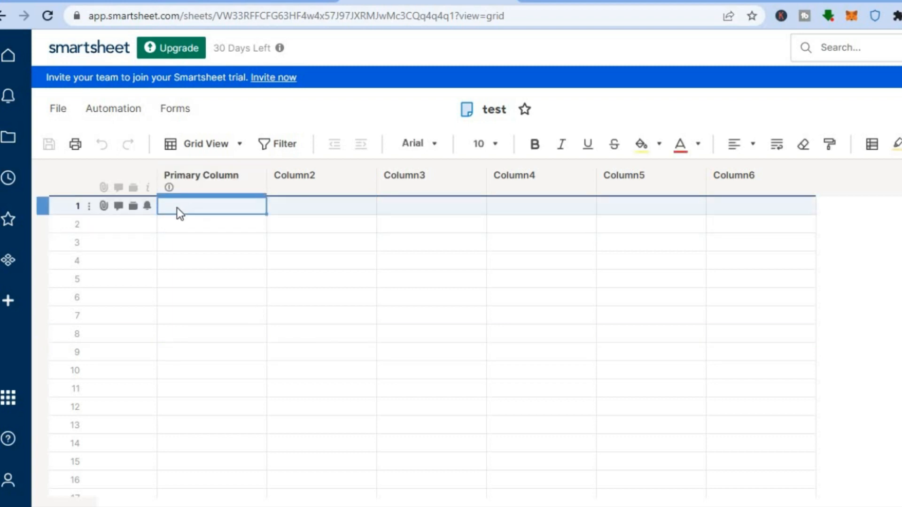
left_click(177, 207)
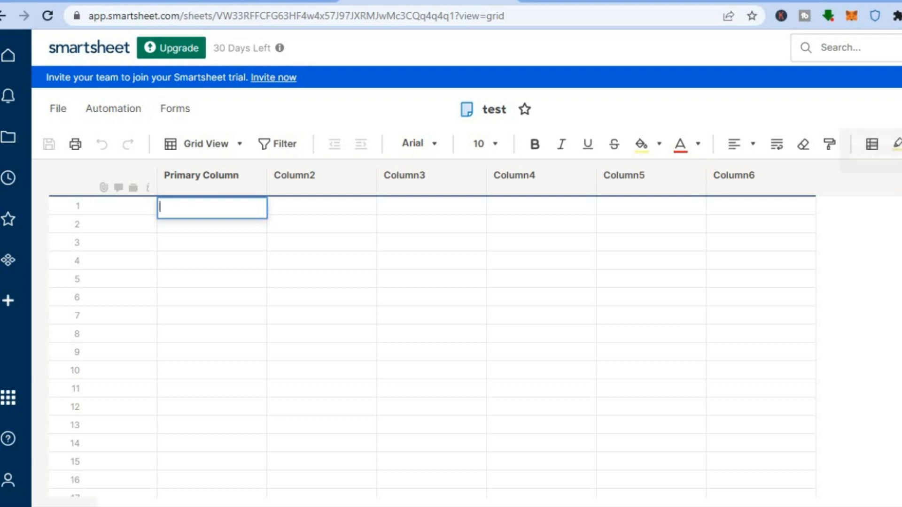
- Set the invitation permission to Viewer in the sheet's sharing settings, and close them without sharing
left_click(901, 109)
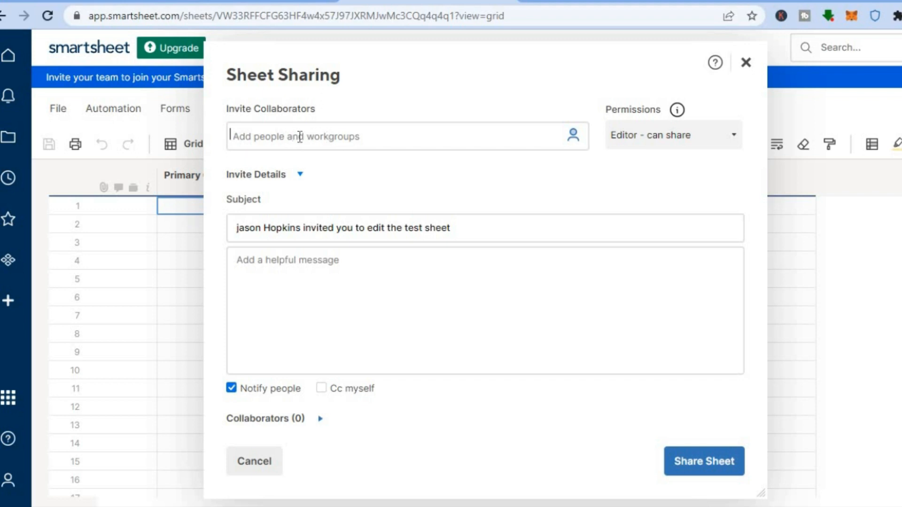
left_click(264, 259)
left_click(672, 137)
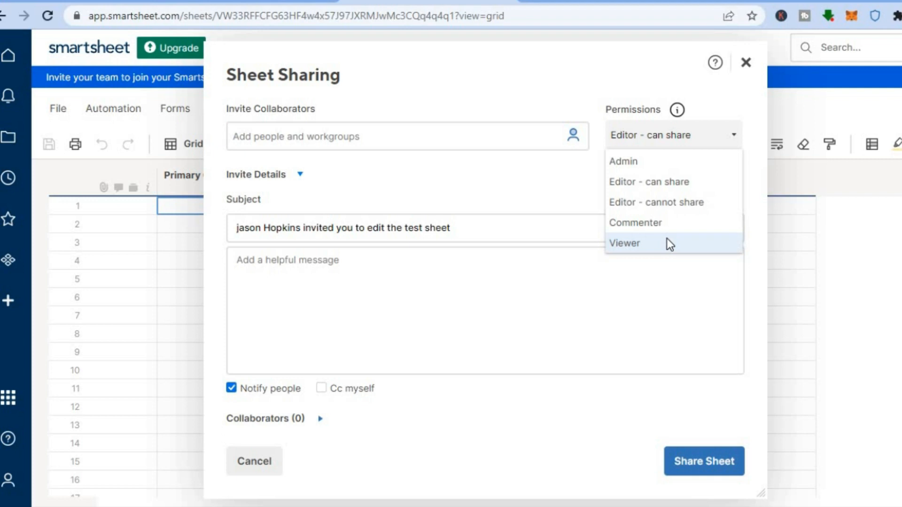
left_click(636, 245)
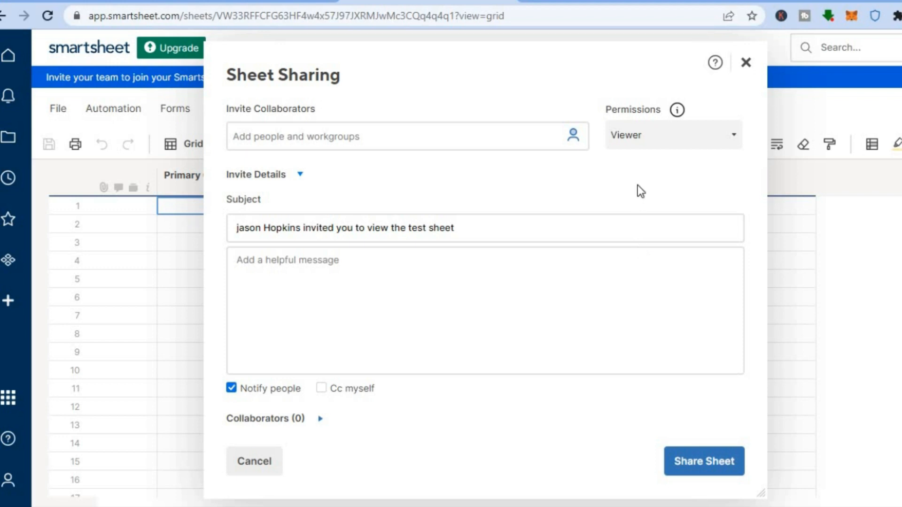
left_click(746, 64)
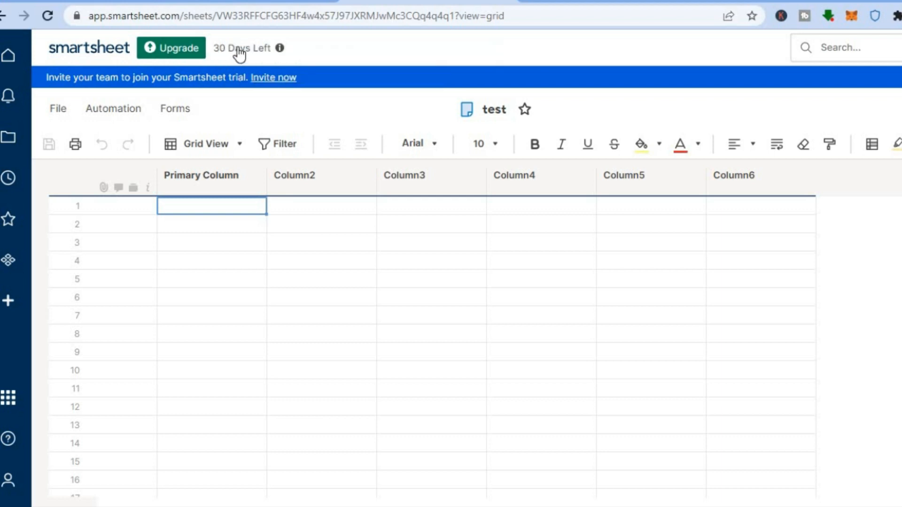
- Review the sources from which data can be imported, such as Microsoft Excel and Google Sheets, without importing anything
mouse_move(240, 54)
left_click(58, 109)
mouse_move(55, 111)
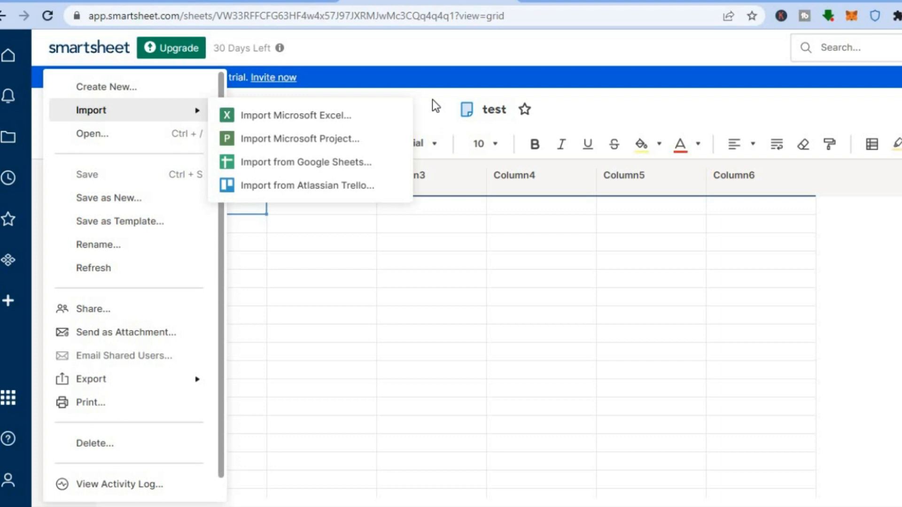
left_click(433, 100)
left_click(50, 109)
mouse_move(49, 109)
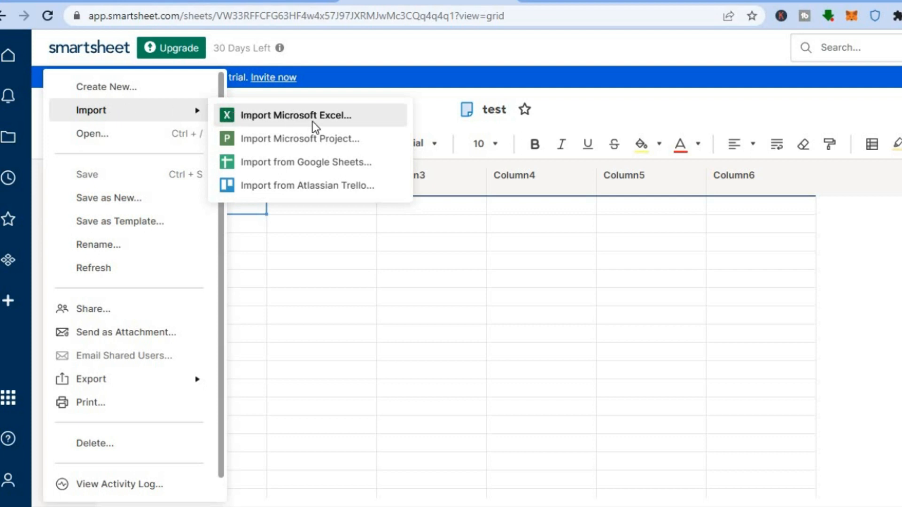
left_click(425, 102)
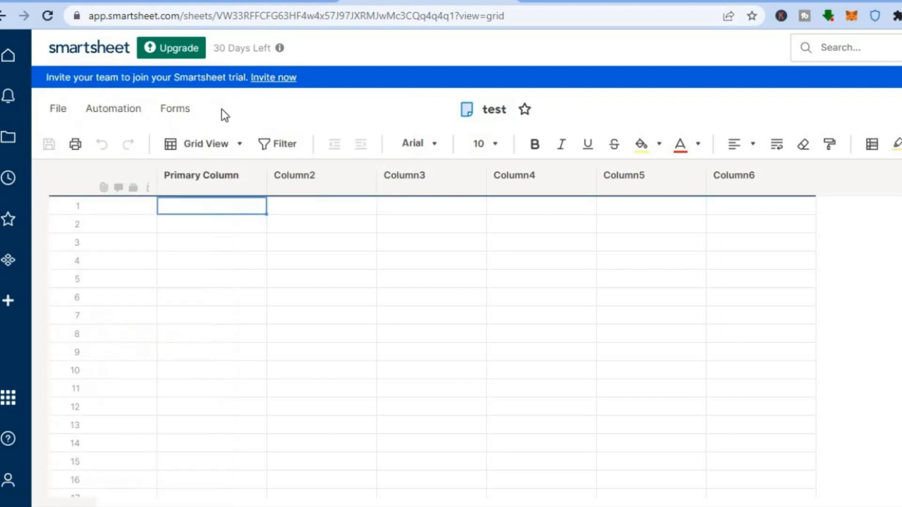
- Open the workflow template gallery for the test sheet and browse the available automation templates
left_click(117, 111)
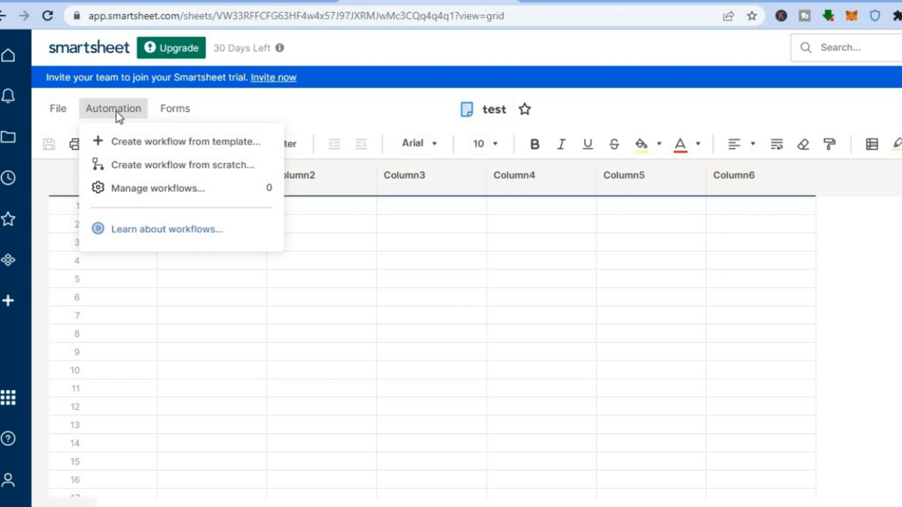
left_click(151, 142)
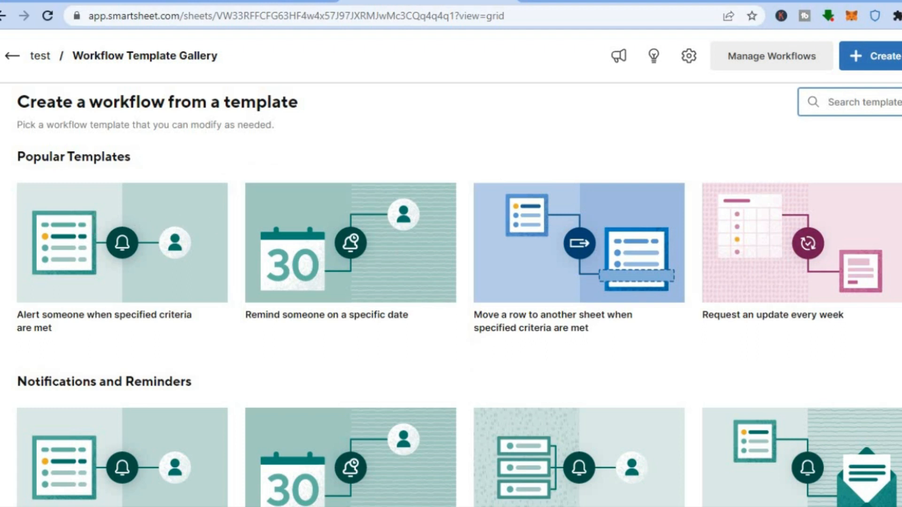
scroll(451, 292, "down", 15)
scroll(451, 291, "up", 13)
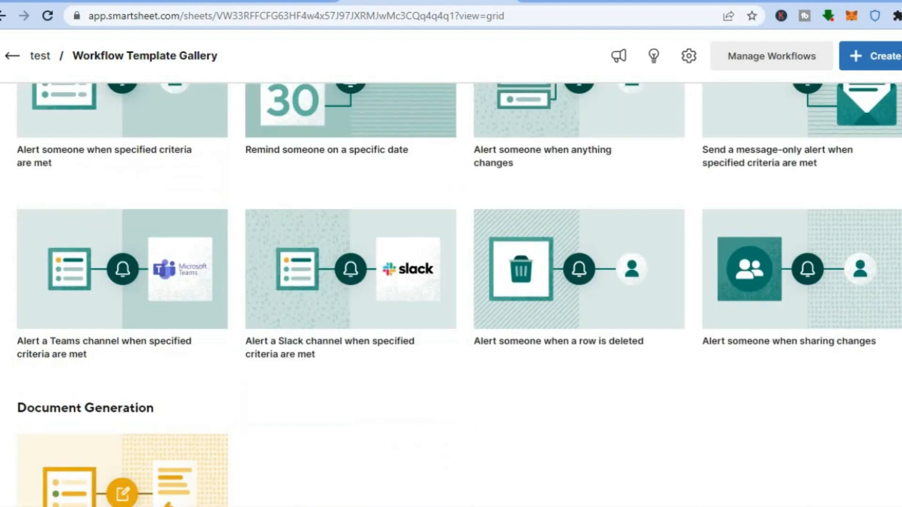
scroll(698, 149, "up", 3)
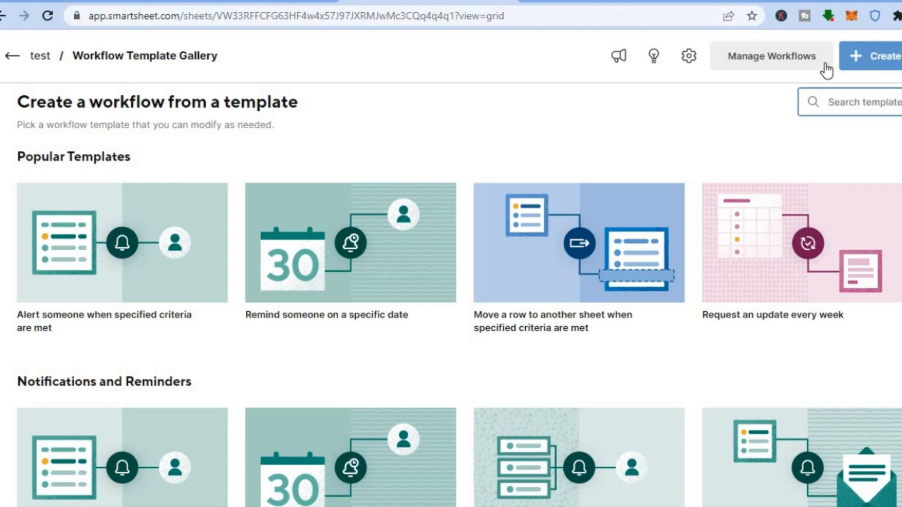
- Start a workflow from the "Alert someone when specified criteria are met" template and name it "test"
left_click(111, 262)
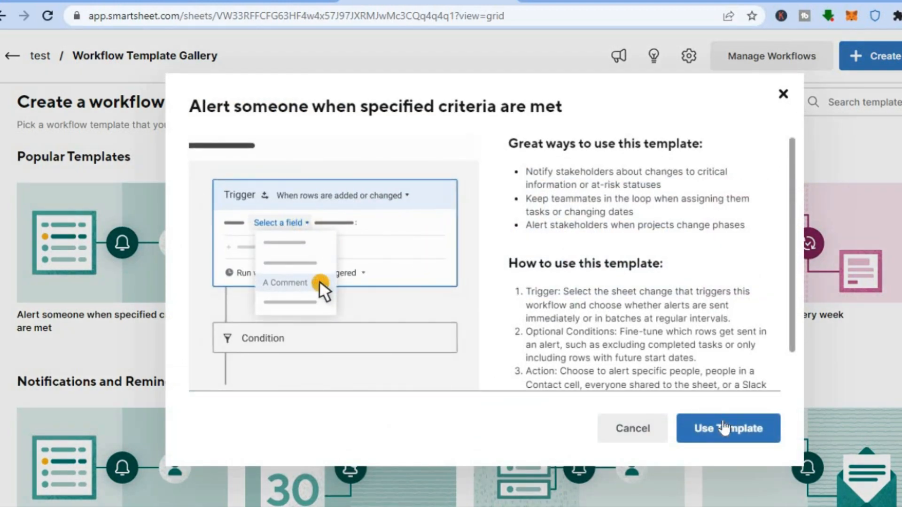
left_click(718, 432)
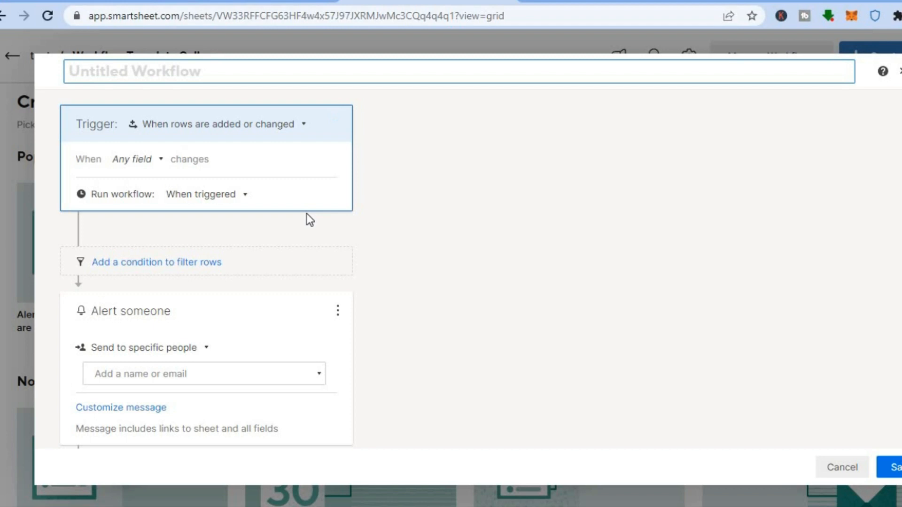
type("te")
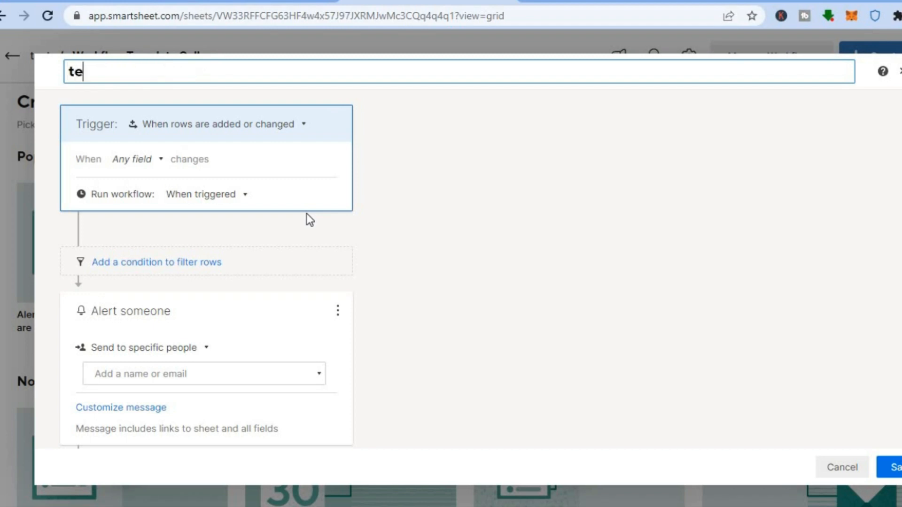
type("st")
left_click(393, 229)
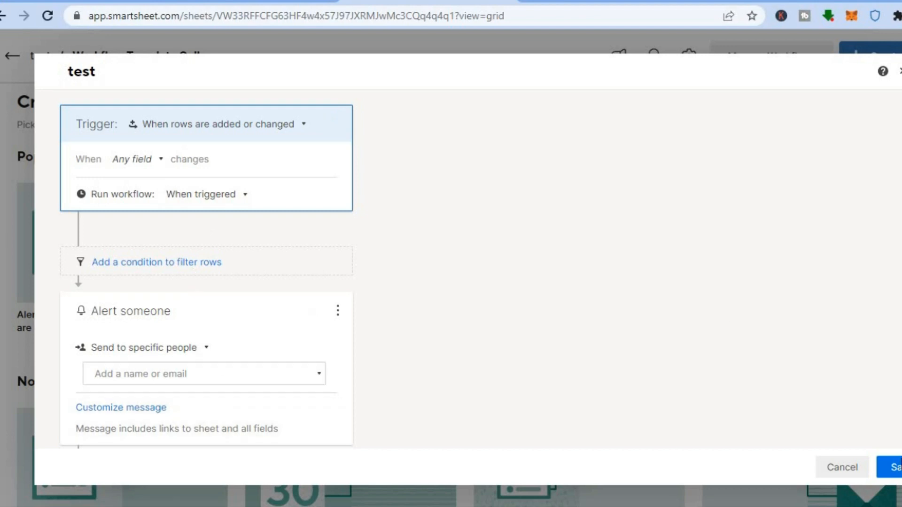
- Add the suggested shared user as the recipient of the alert and save the workflow
left_click(890, 467)
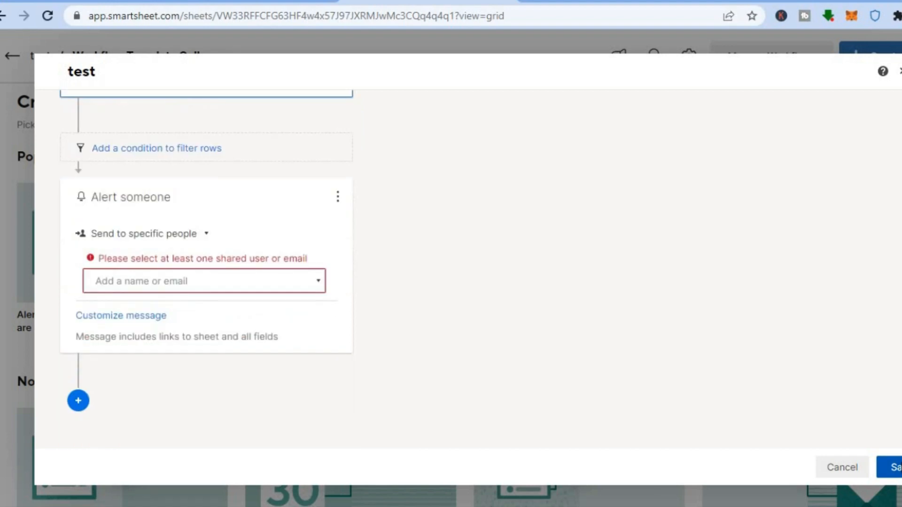
left_click(177, 283)
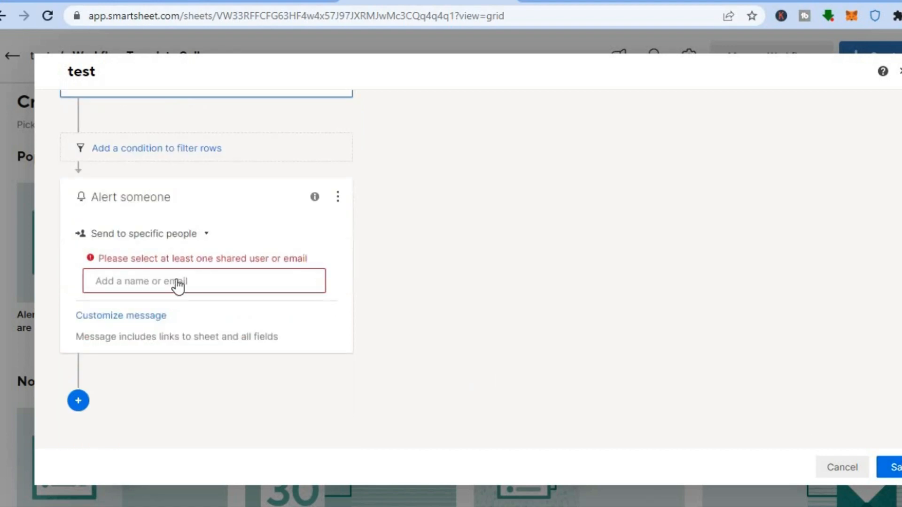
left_click(178, 309)
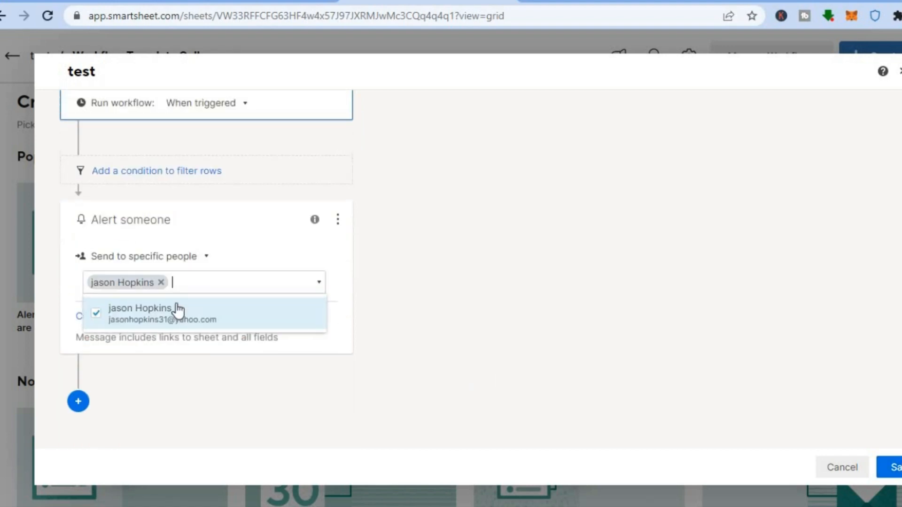
left_click(894, 467)
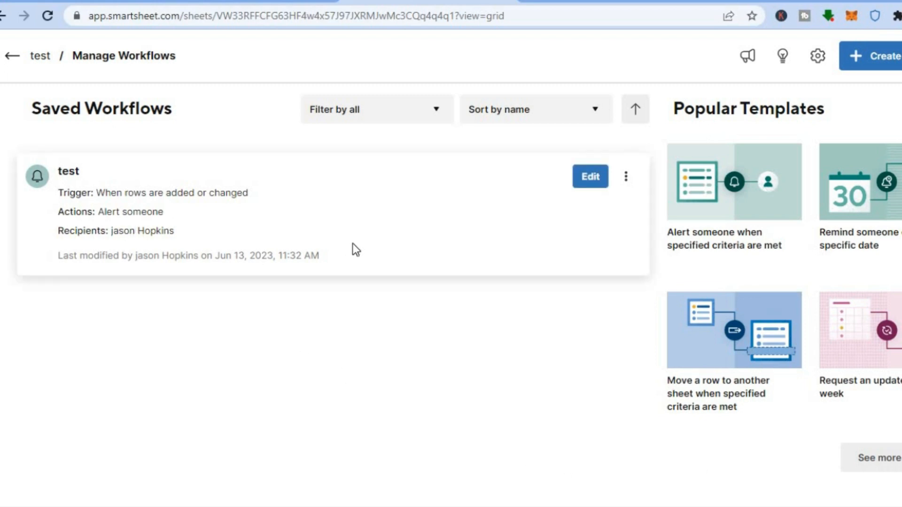
- Delete the saved "test" workflow from the sheet's workflow list
left_click(594, 183)
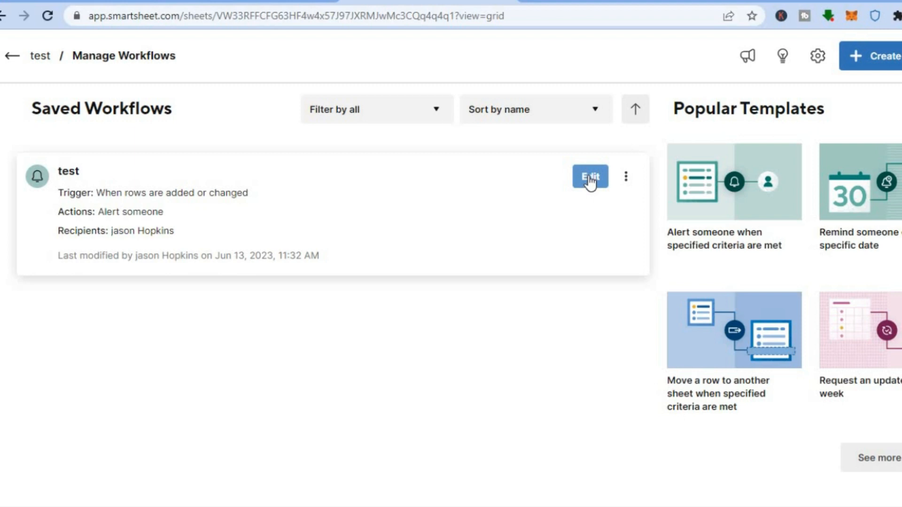
left_click(628, 180)
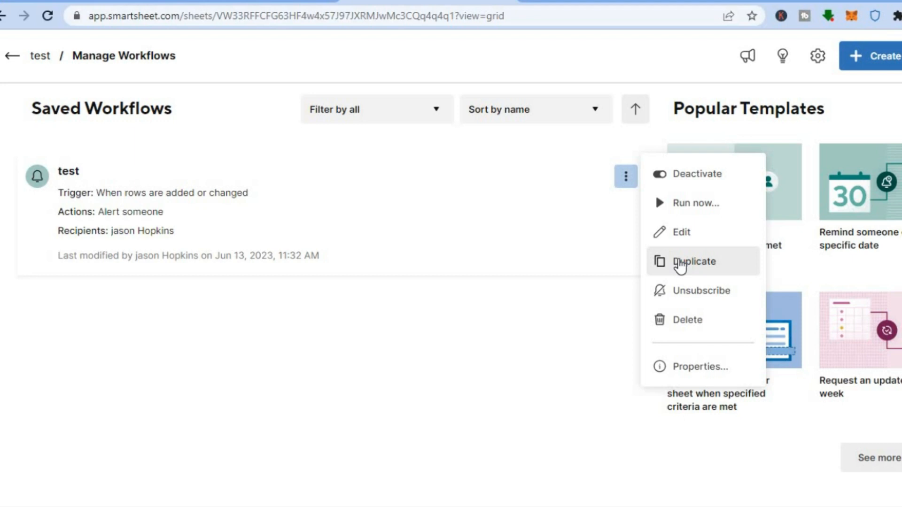
left_click(697, 319)
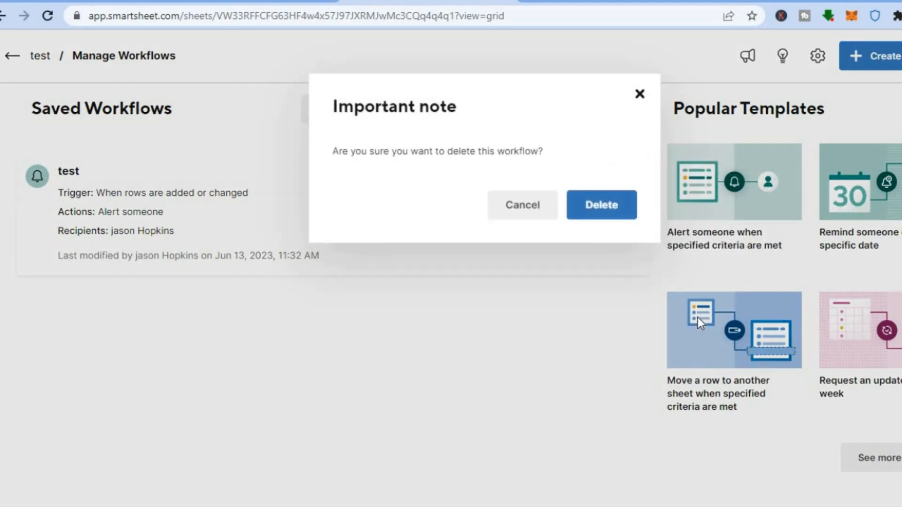
left_click(598, 209)
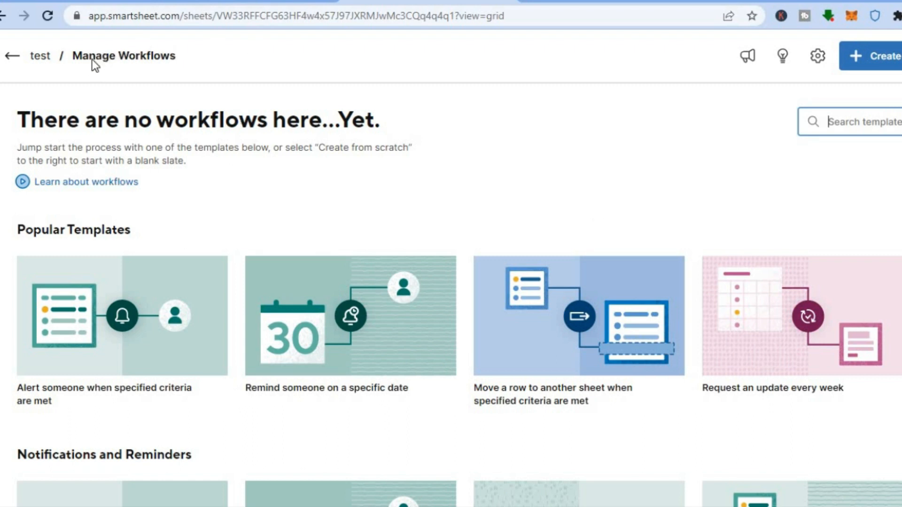
- Return to the test sheet and create a new form from its columns
left_click(37, 54)
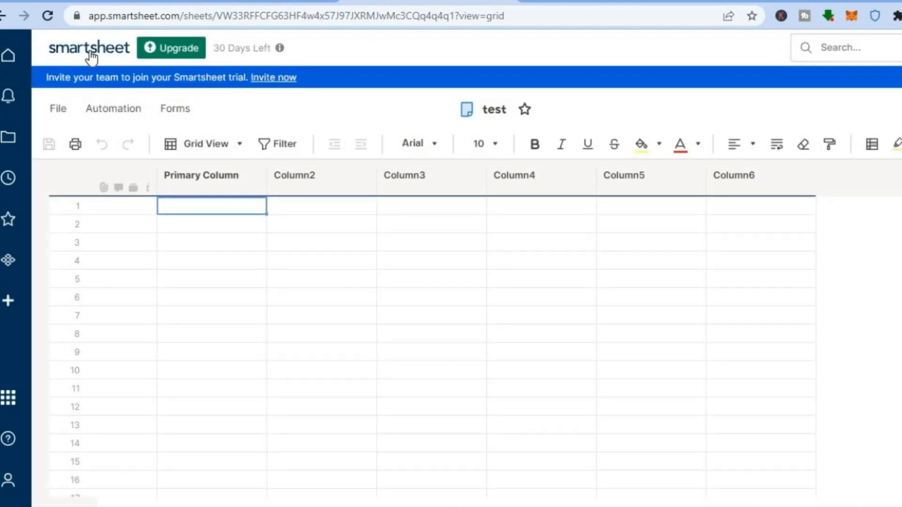
left_click(165, 112)
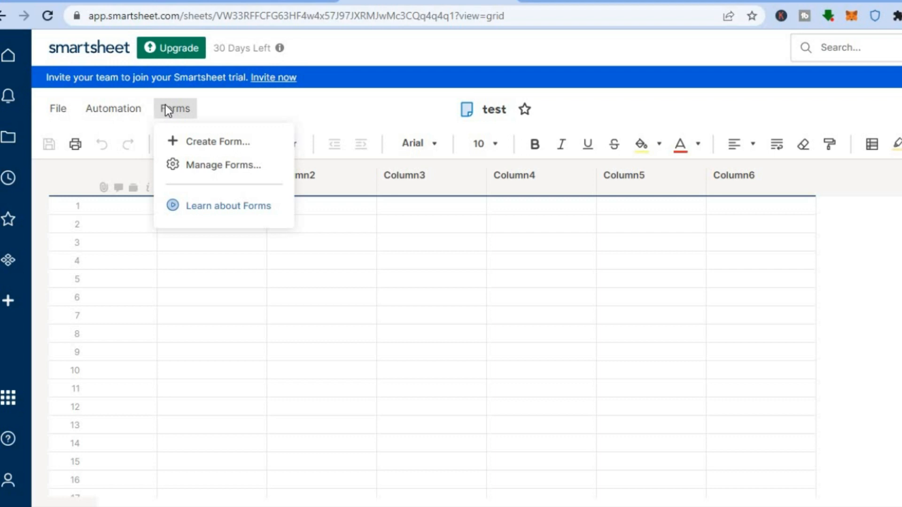
left_click(207, 142)
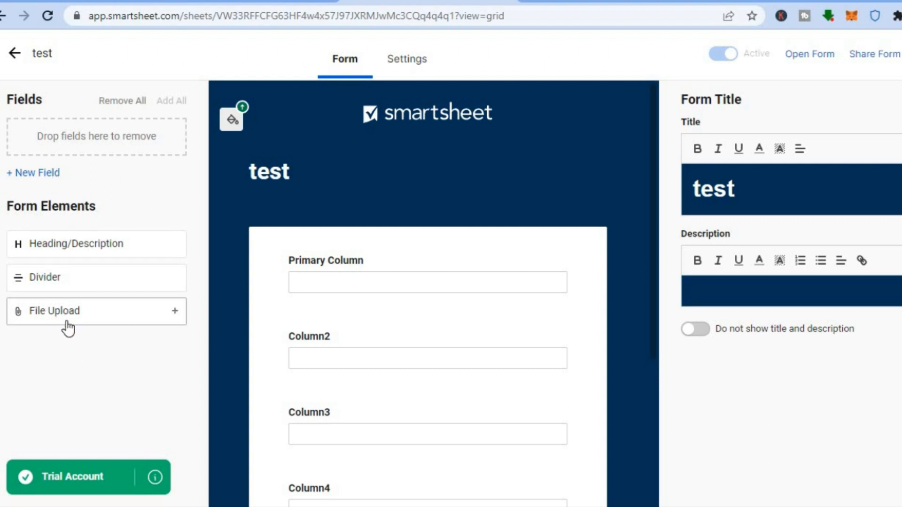
- Review the field types available for a new form field, without adding a field
left_click(36, 173)
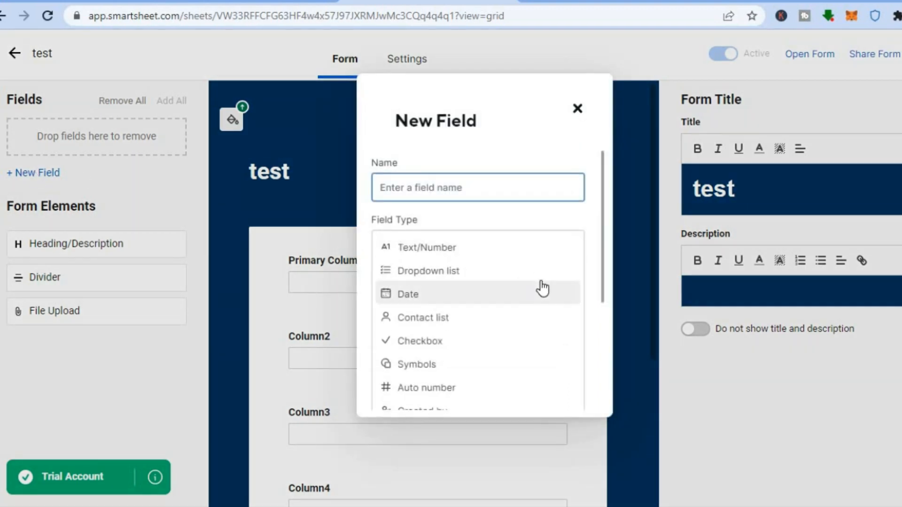
scroll(599, 218, "down", 4)
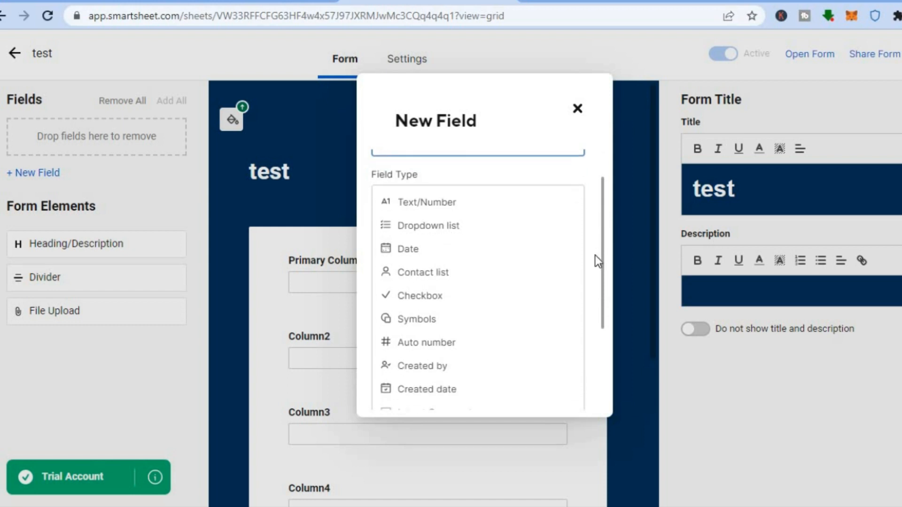
scroll(587, 302, "up", 4)
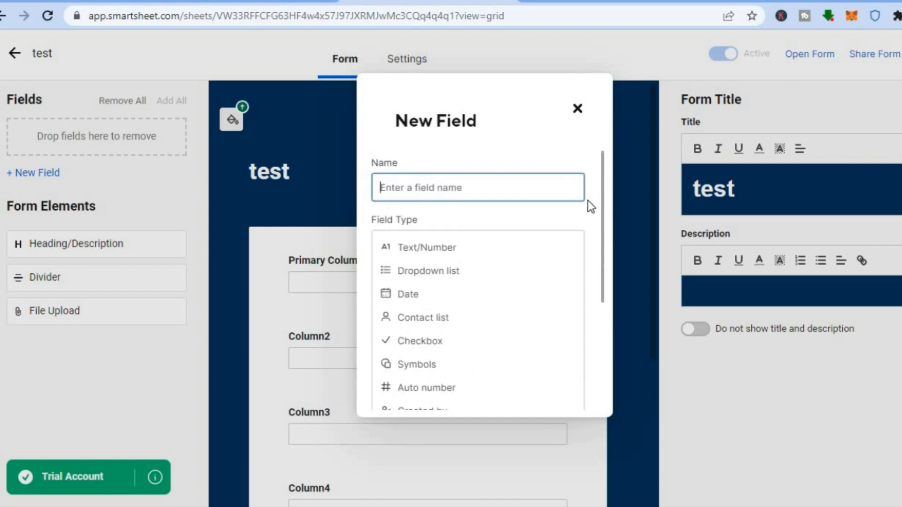
left_click(575, 113)
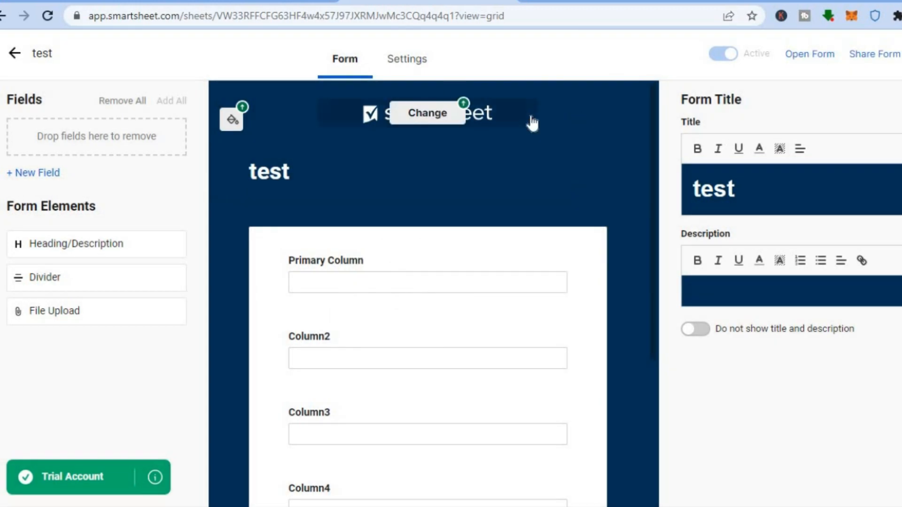
- Check the form's theme, security and submission settings, then leave the form builder and save the form
left_click(420, 66)
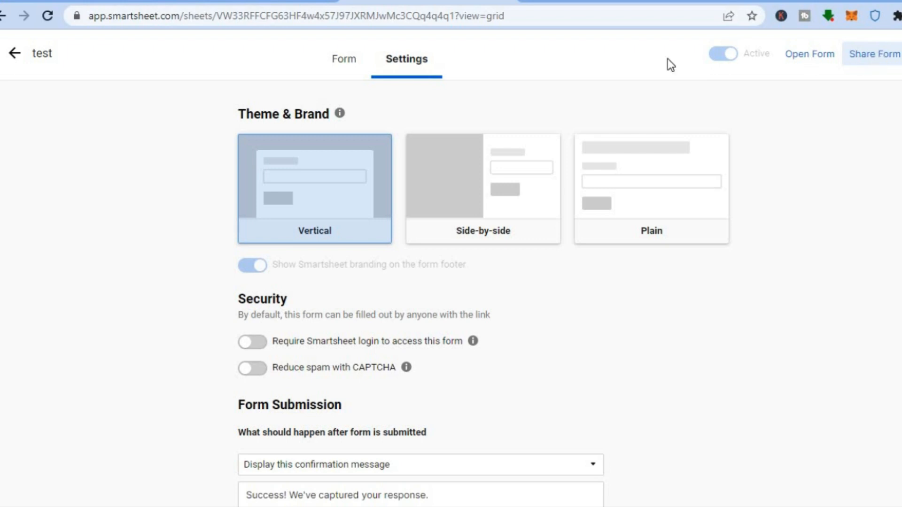
left_click(29, 52)
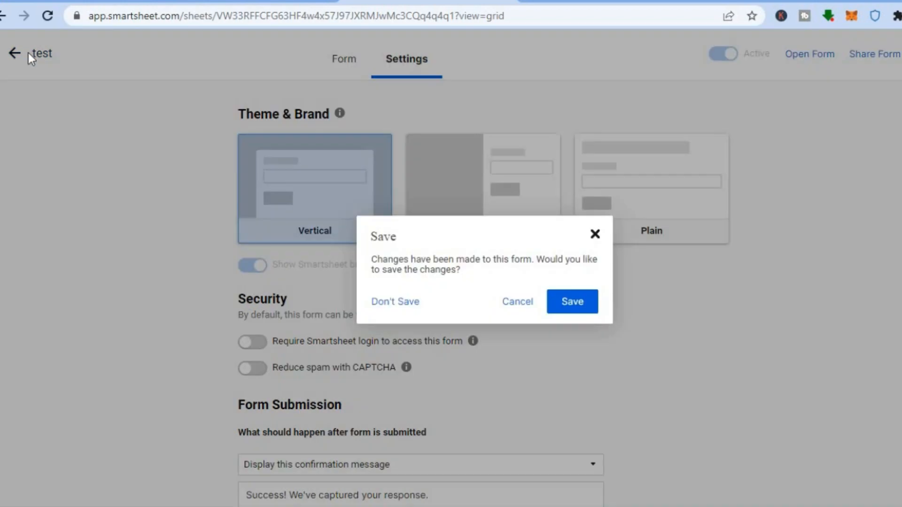
left_click(565, 304)
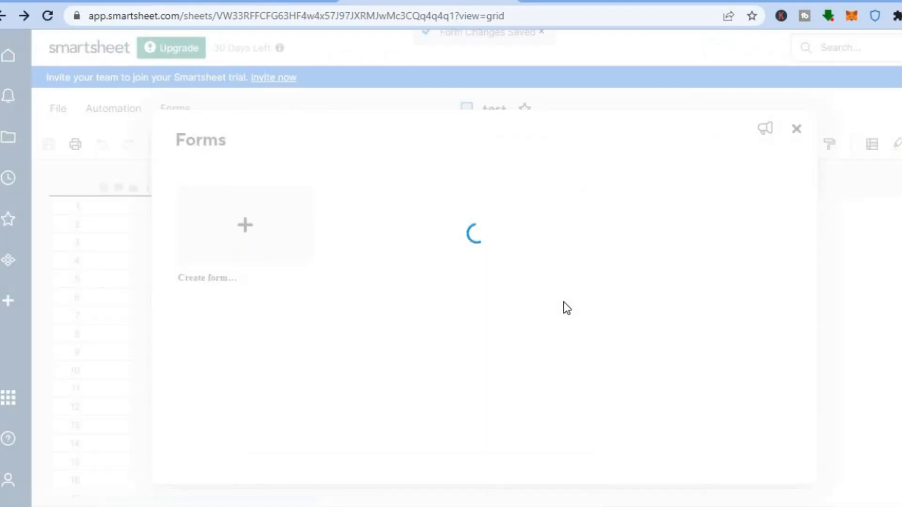